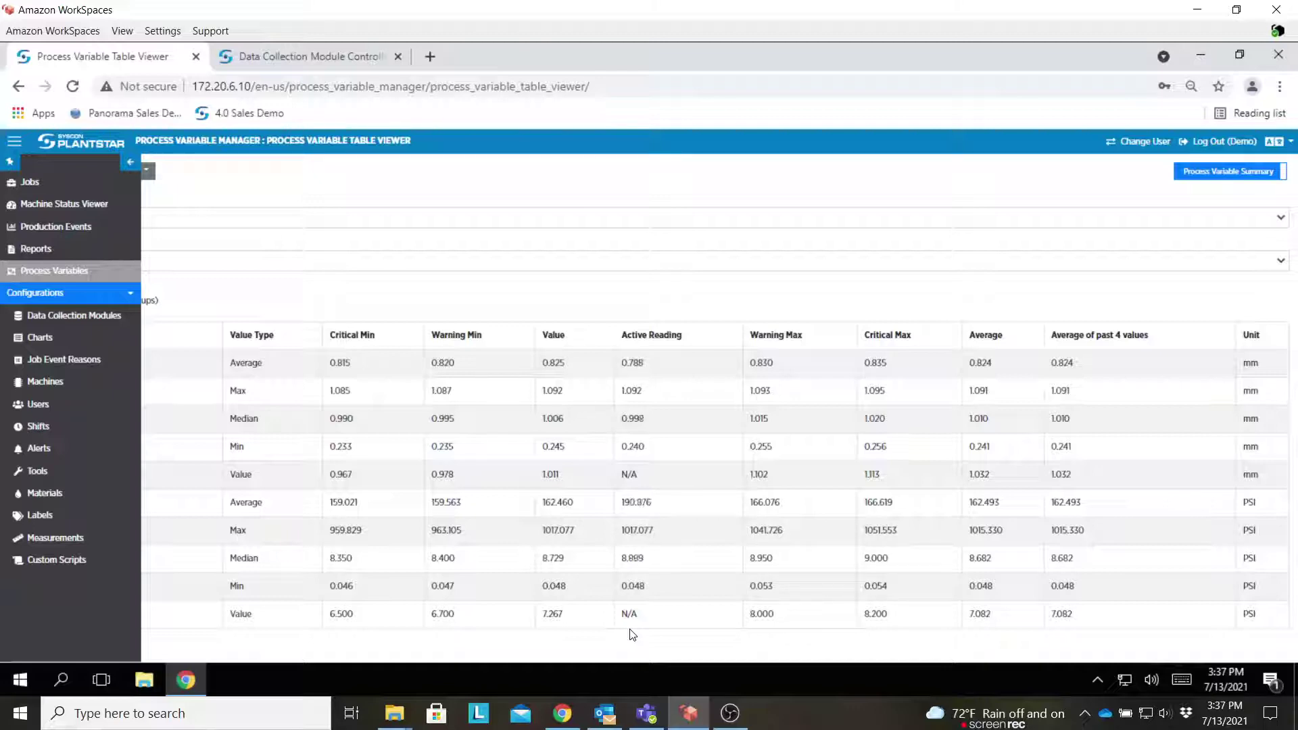
Go to the process variables section and open the Process Variable Table Viewer.
{"action": "left_click", "coordinate": [68, 274]}
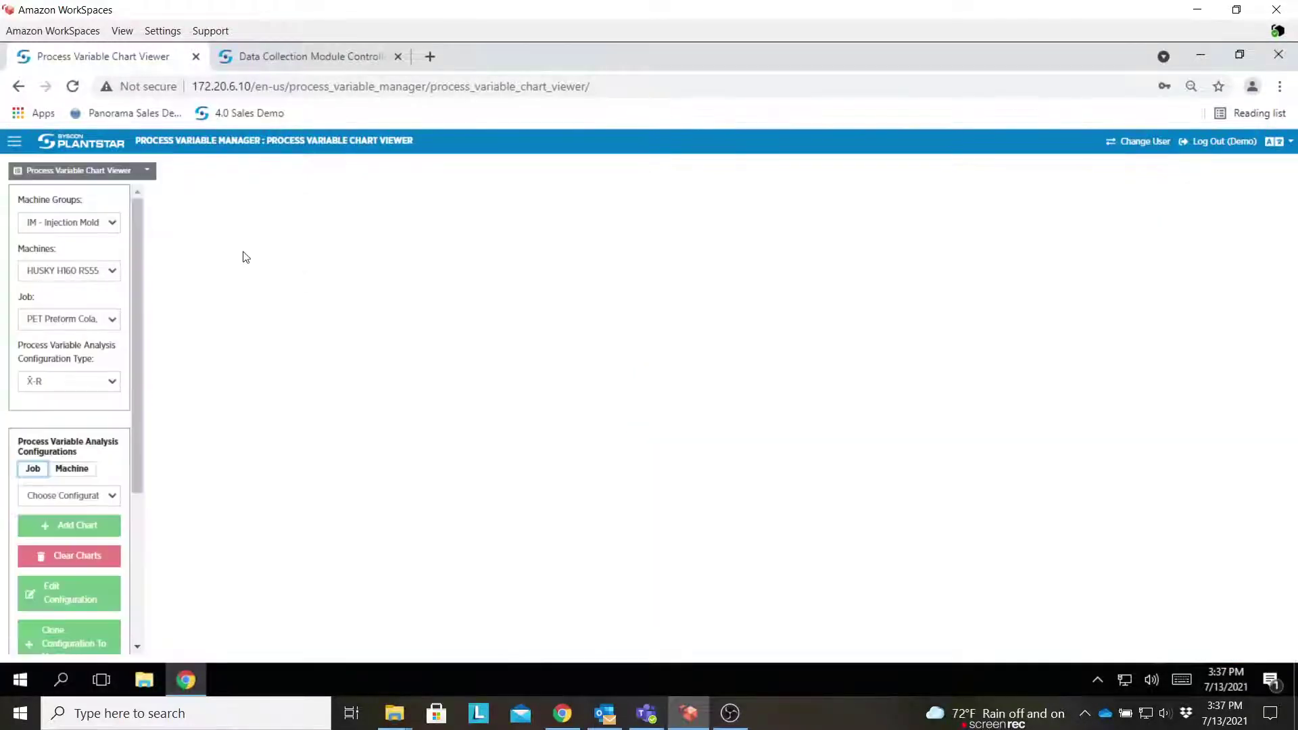
{"action": "left_click", "coordinate": [111, 172]}
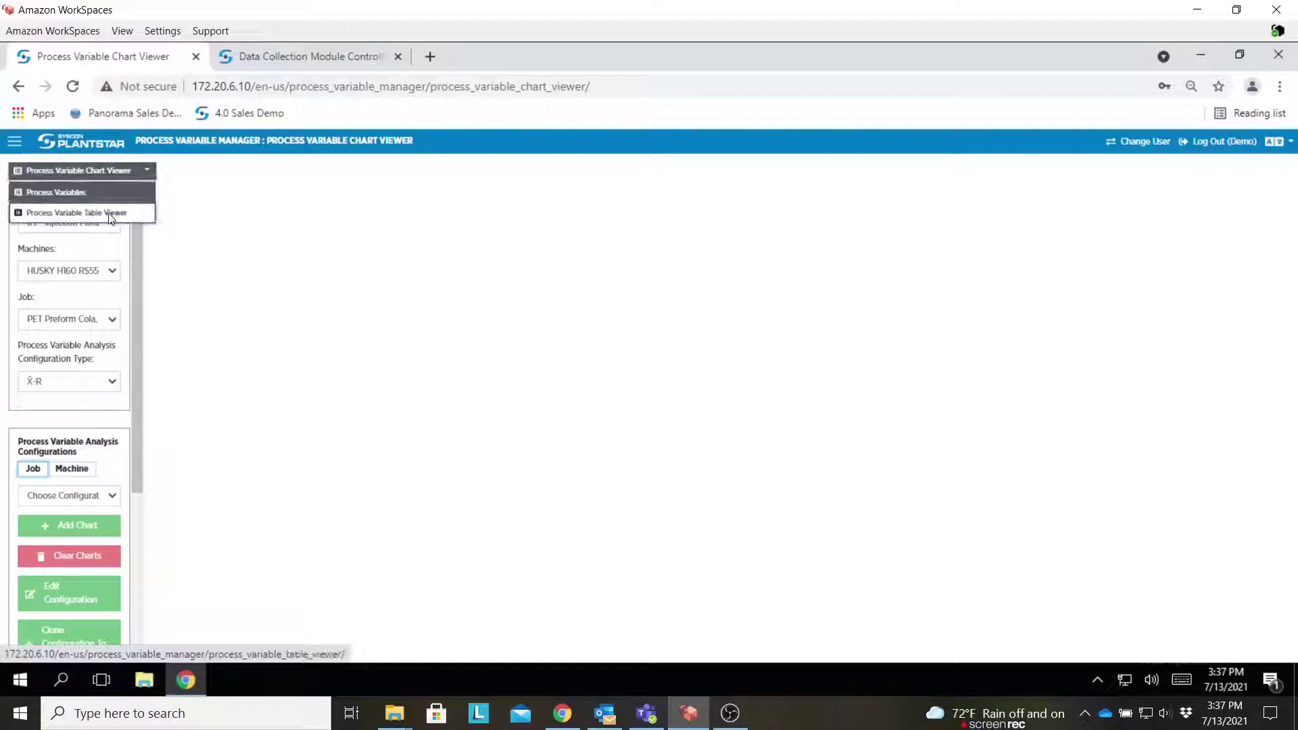
{"action": "left_click", "coordinate": [74, 213]}
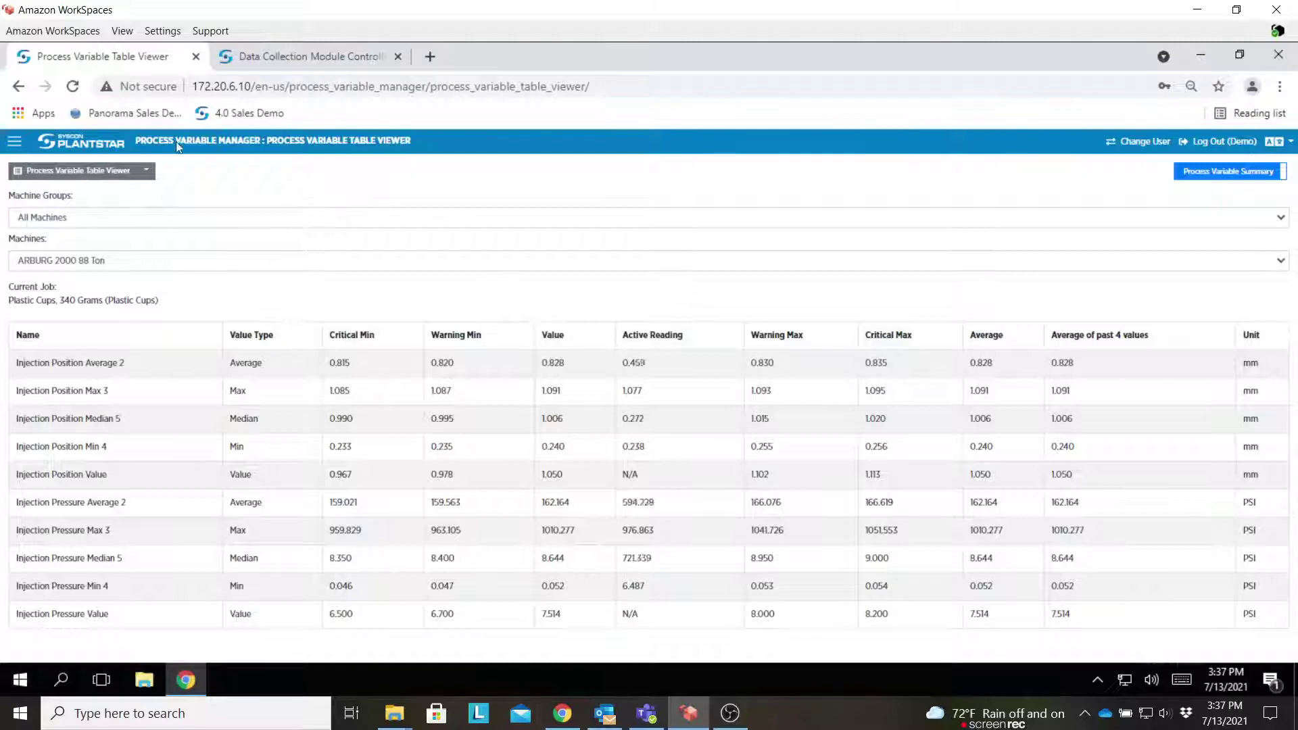
Filter the table to the IM - Injection Molding machine group and the ARBURG 2000 88 Ton machine.
{"action": "left_click", "coordinate": [202, 218]}
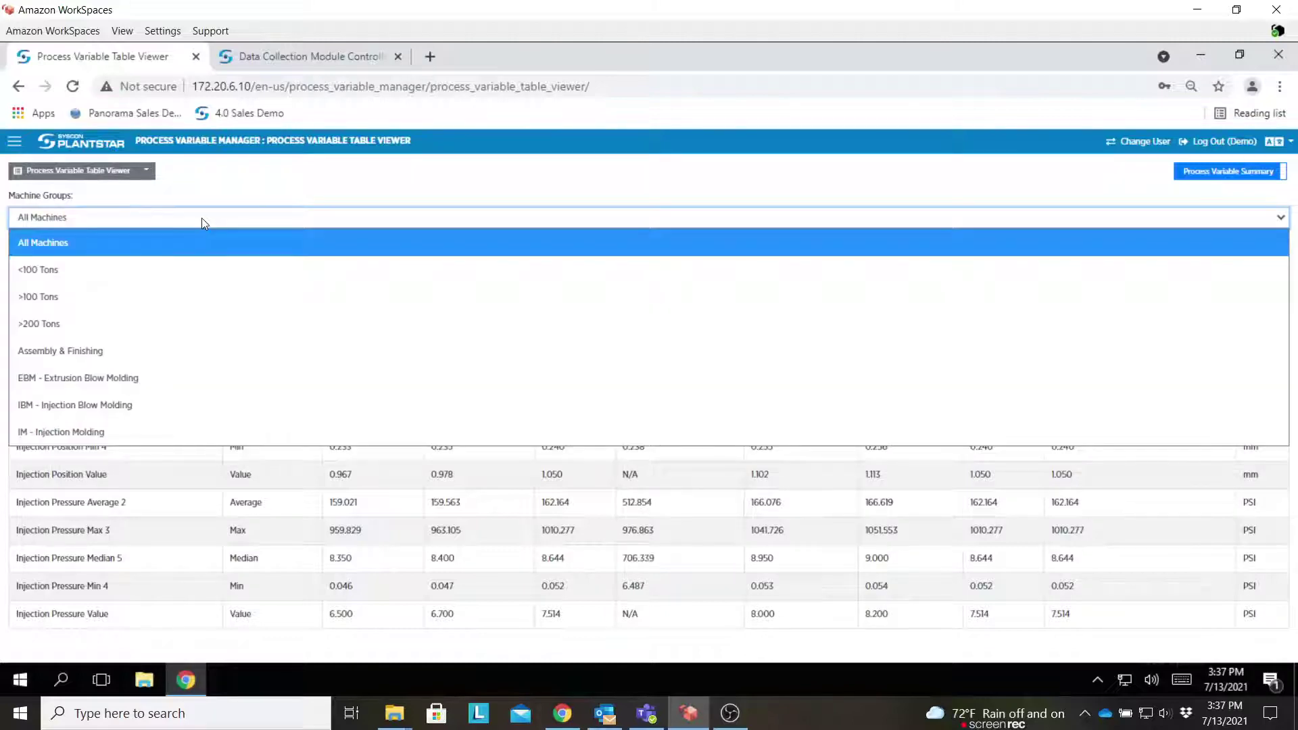
{"action": "left_click", "coordinate": [93, 434]}
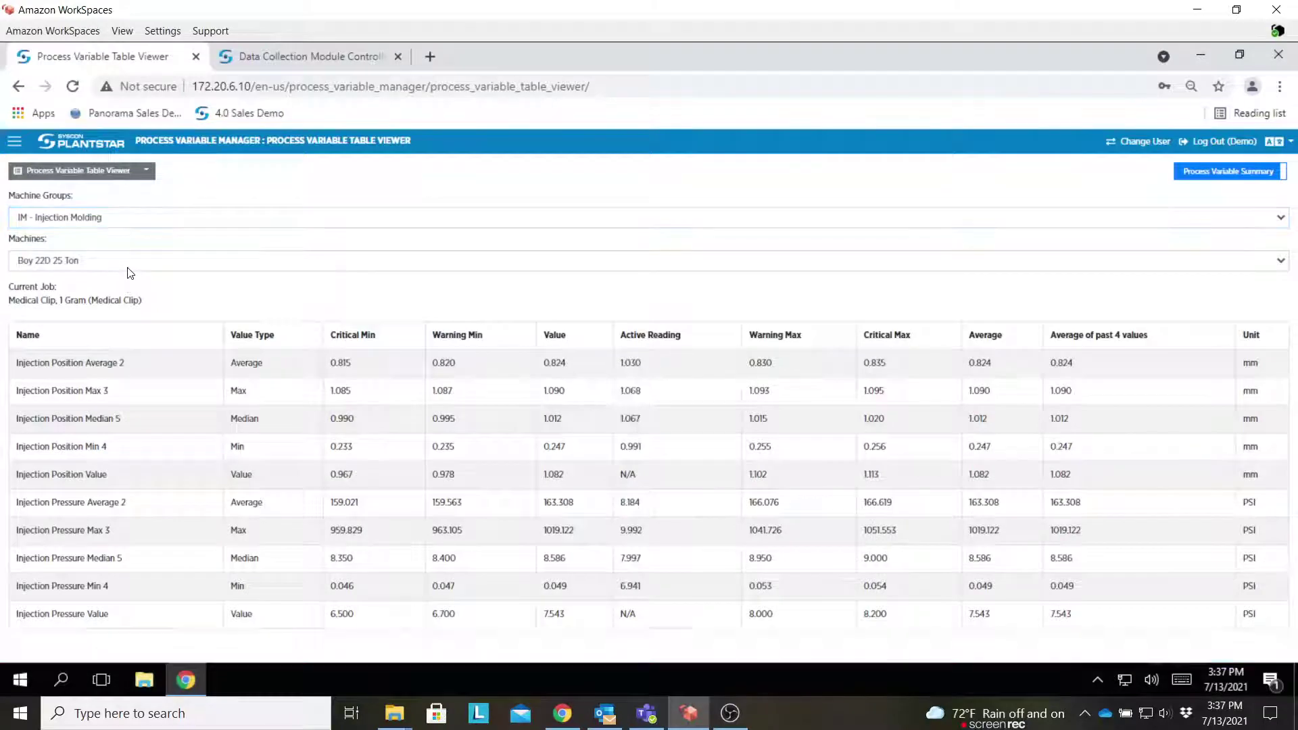
{"action": "left_click", "coordinate": [128, 268]}
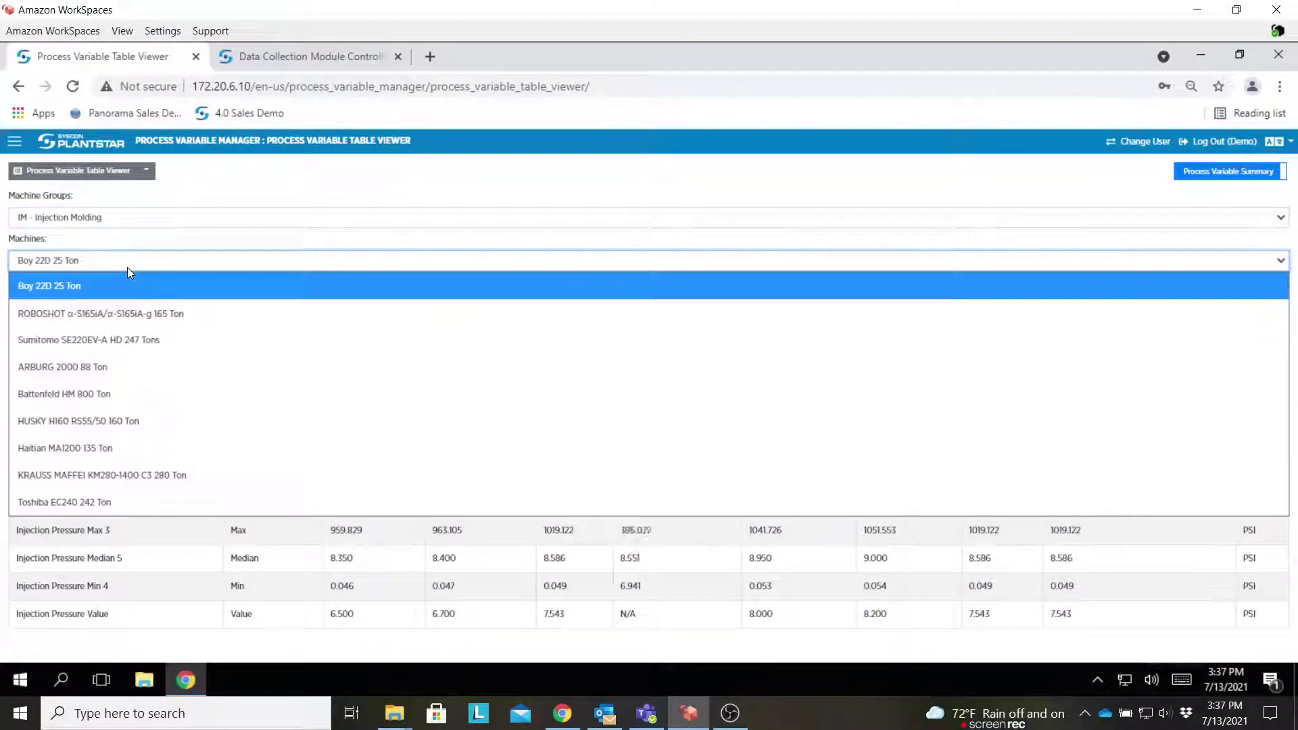
{"action": "left_click", "coordinate": [124, 368]}
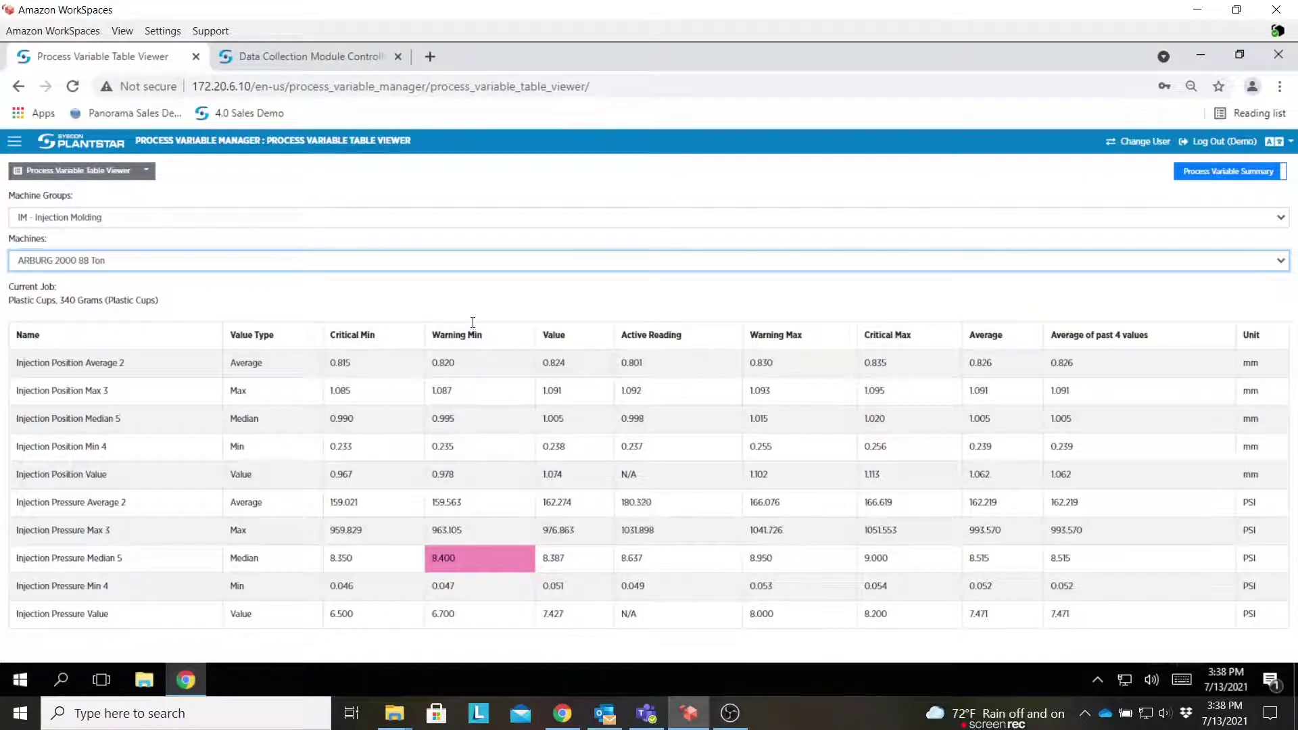
Switch the table to the Process Variable Trend view and review the per-cycle values of Injection Position 2.
{"action": "left_click", "coordinate": [1229, 169]}
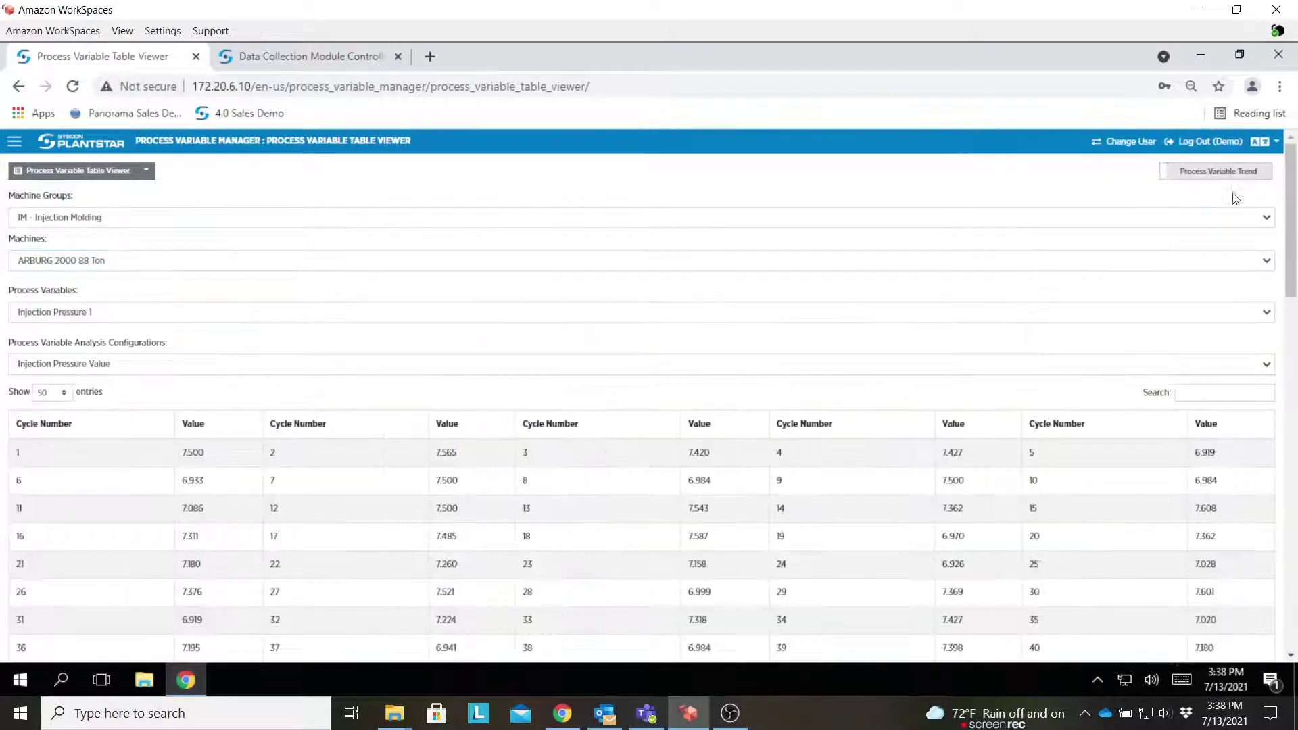
{"action": "scroll", "coordinate": [939, 313], "scroll_direction": "down", "scroll_amount": 1}
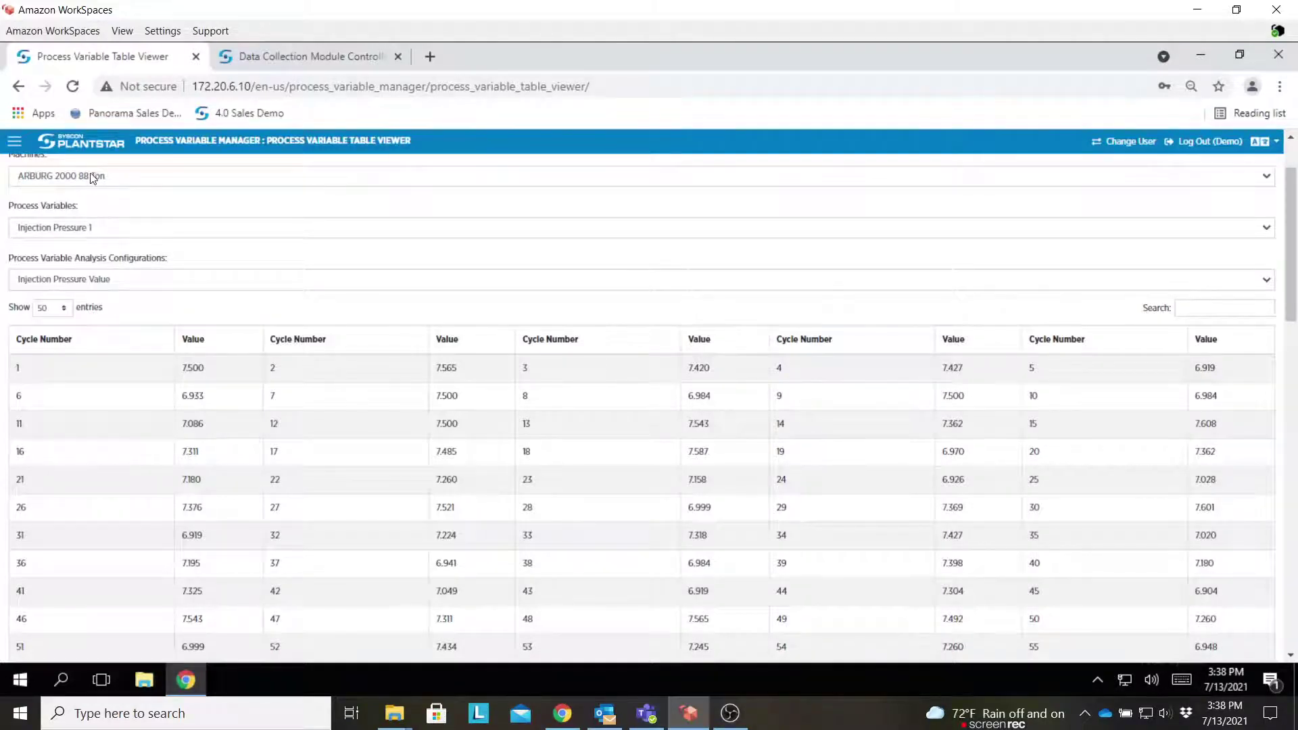
{"action": "left_click", "coordinate": [112, 232]}
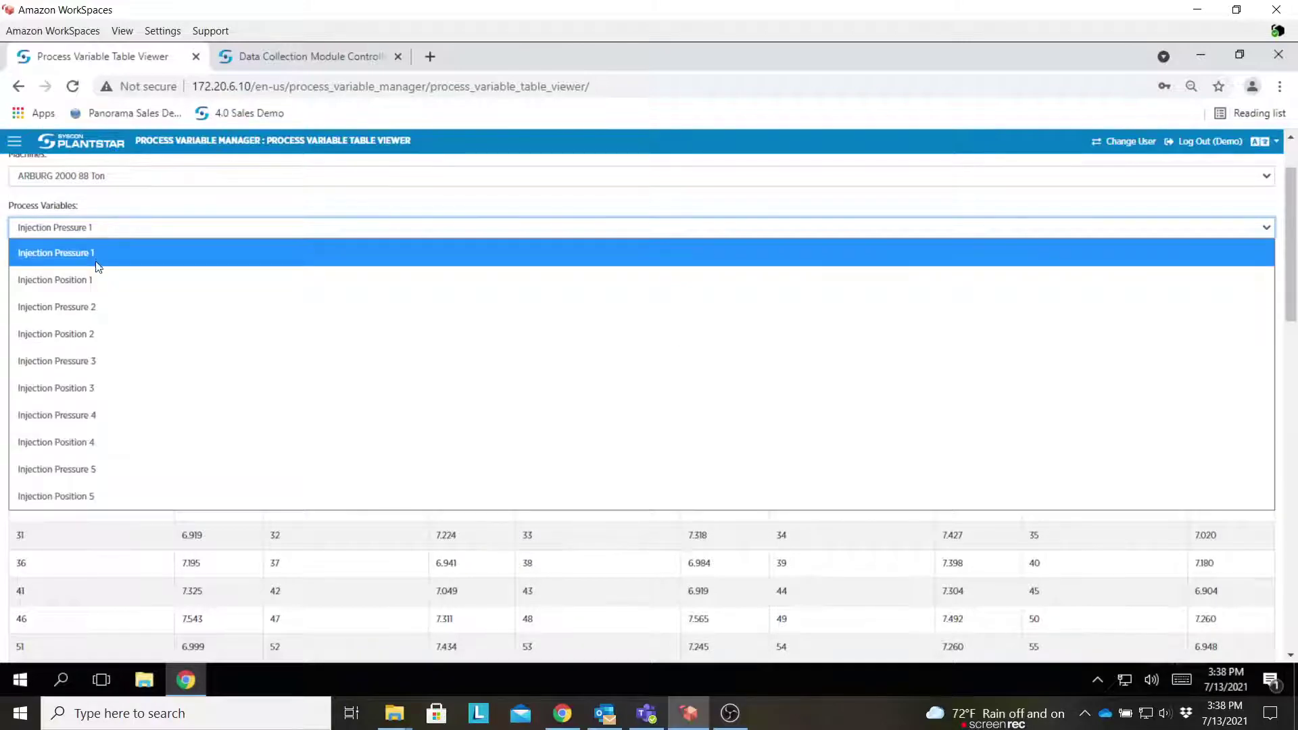
{"action": "left_click", "coordinate": [221, 341]}
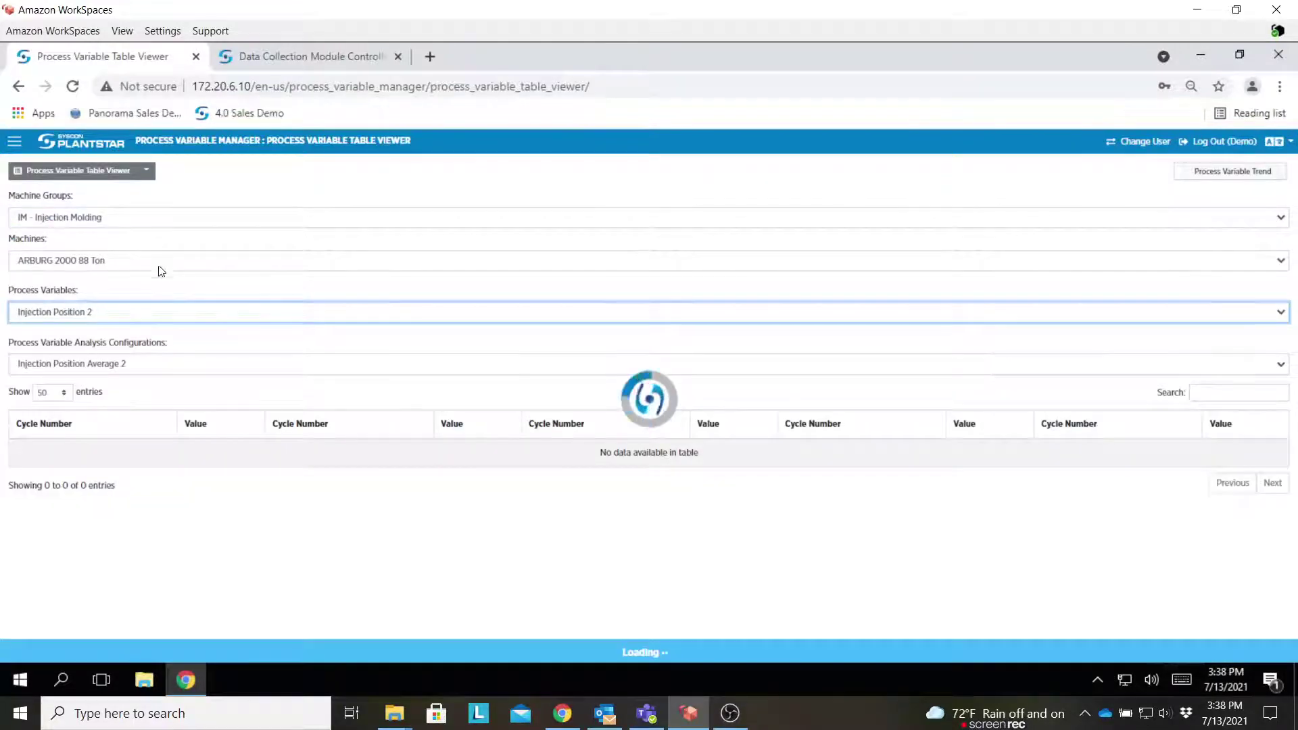
{"action": "scroll", "coordinate": [183, 345], "scroll_direction": "down", "scroll_amount": 3}
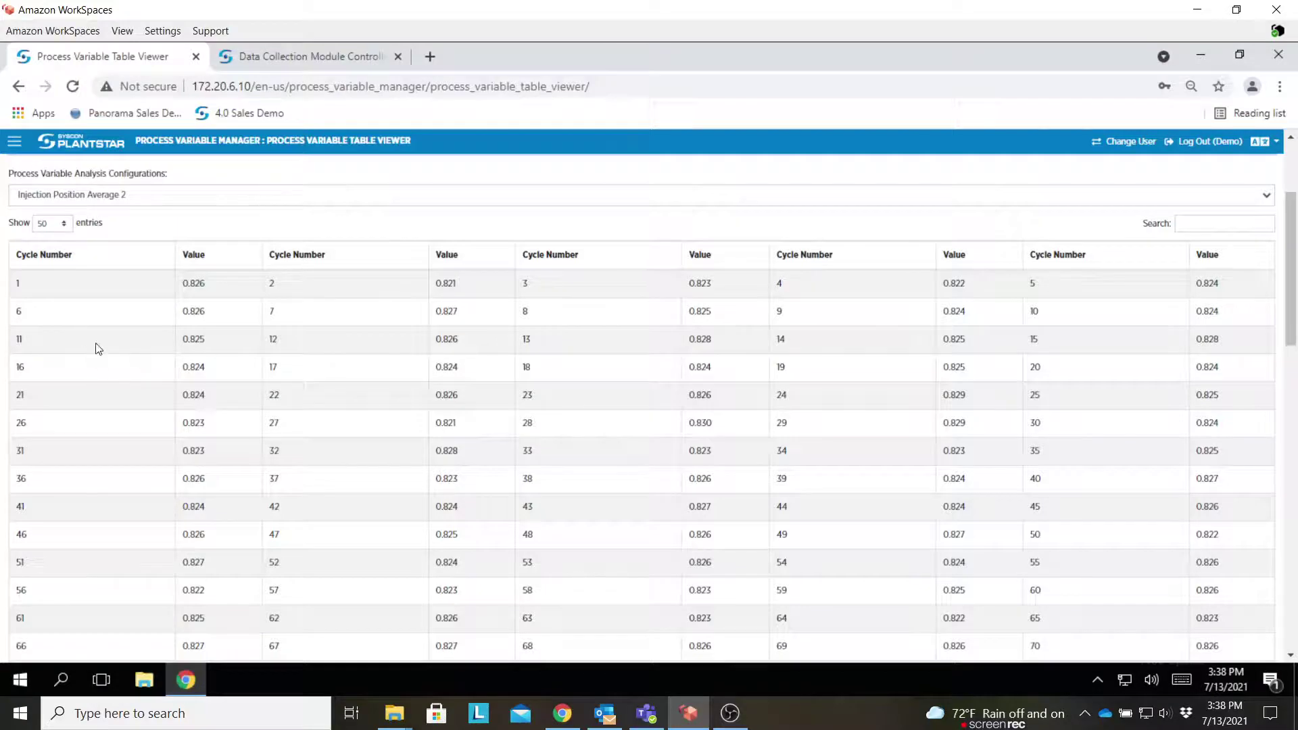
{"action": "scroll", "coordinate": [98, 348], "scroll_direction": "down", "scroll_amount": 10}
{"action": "scroll", "coordinate": [217, 525], "scroll_direction": "up", "scroll_amount": 8}
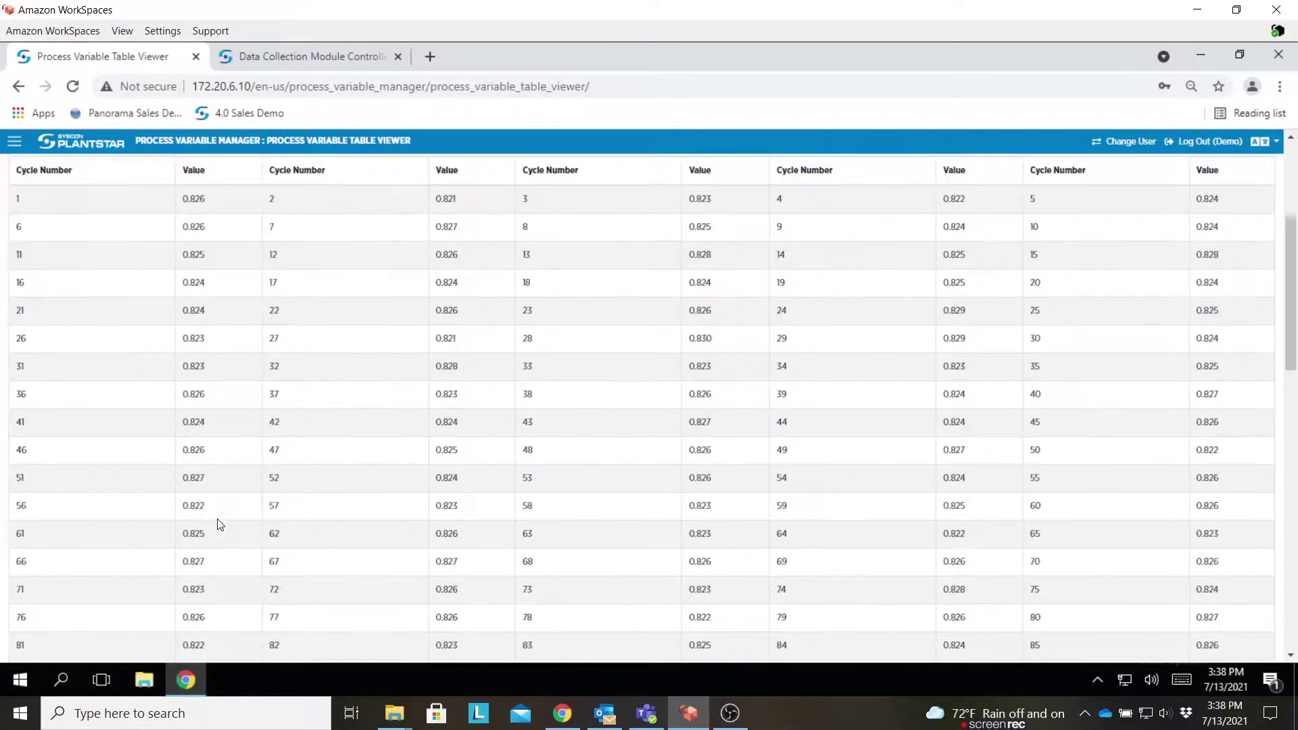
{"action": "scroll", "coordinate": [218, 524], "scroll_direction": "up", "scroll_amount": 4}
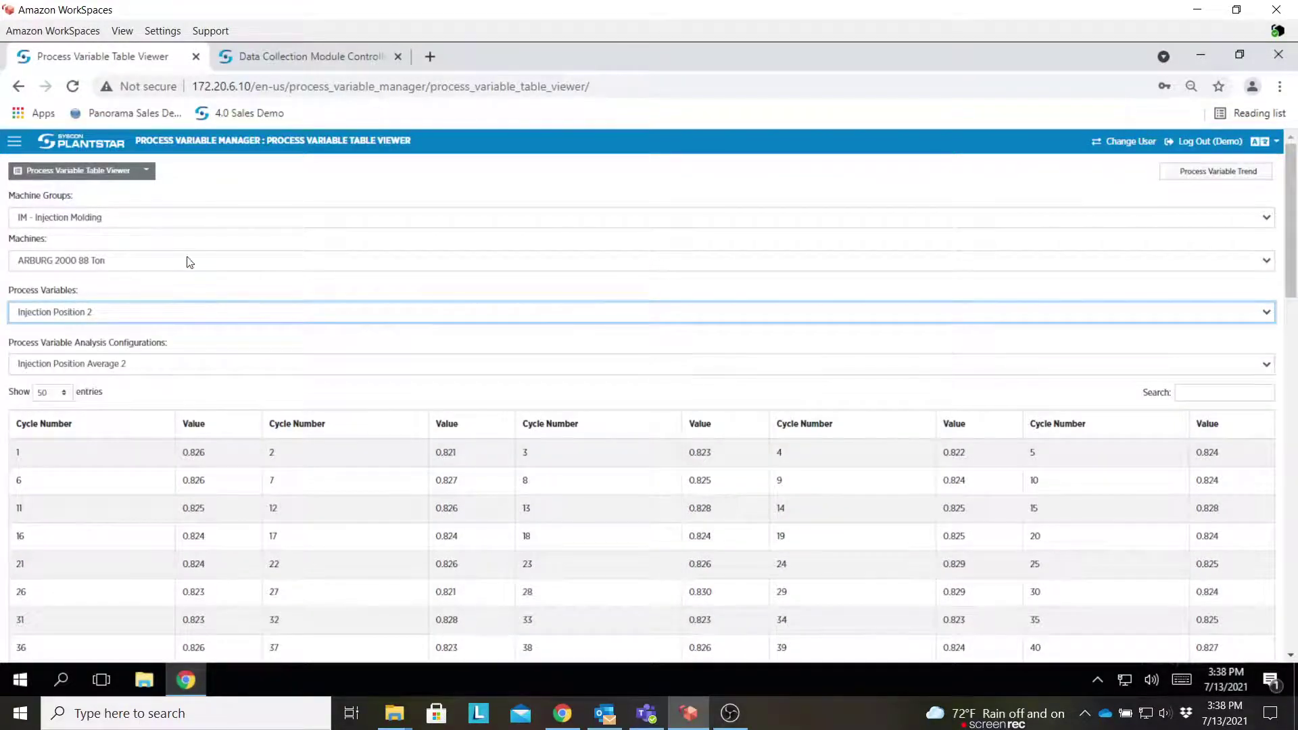
Open the Process Variable Chart Viewer and set the analysis configuration type to Profile.
{"action": "left_click", "coordinate": [44, 176]}
{"action": "left_click", "coordinate": [84, 194]}
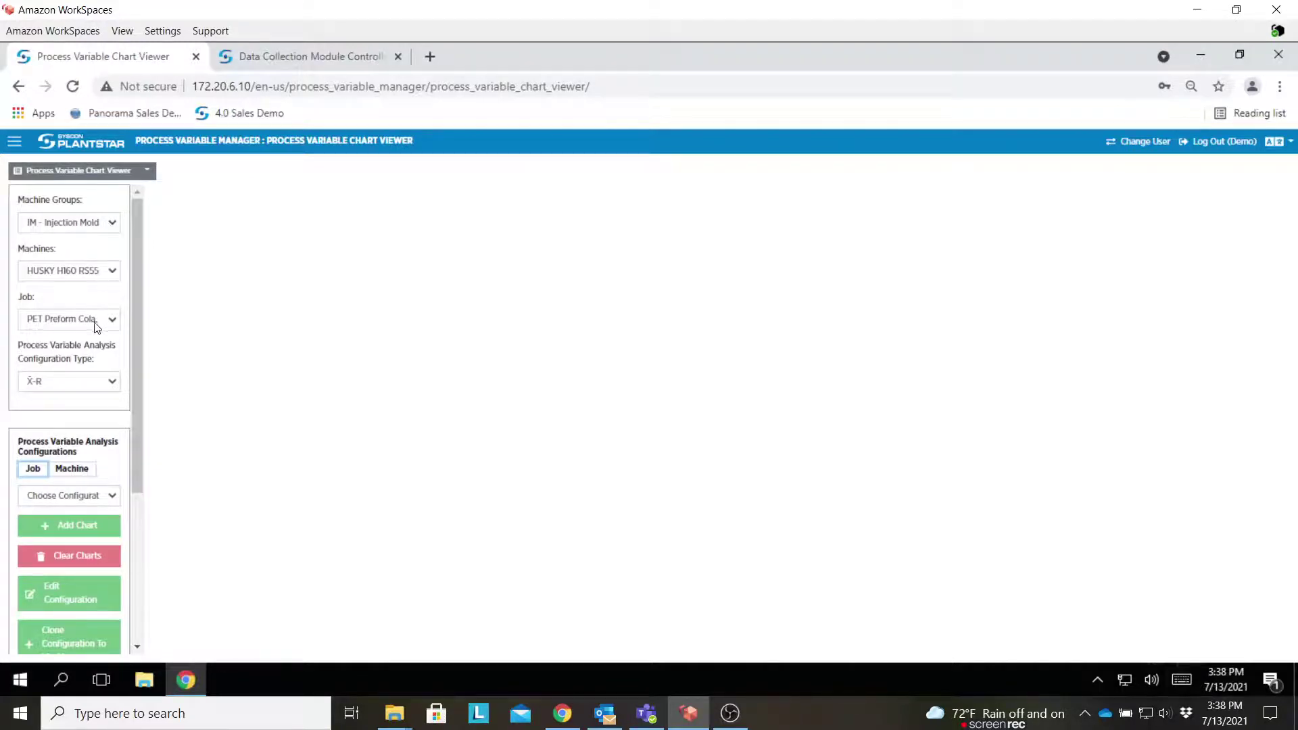
{"action": "left_click", "coordinate": [105, 388]}
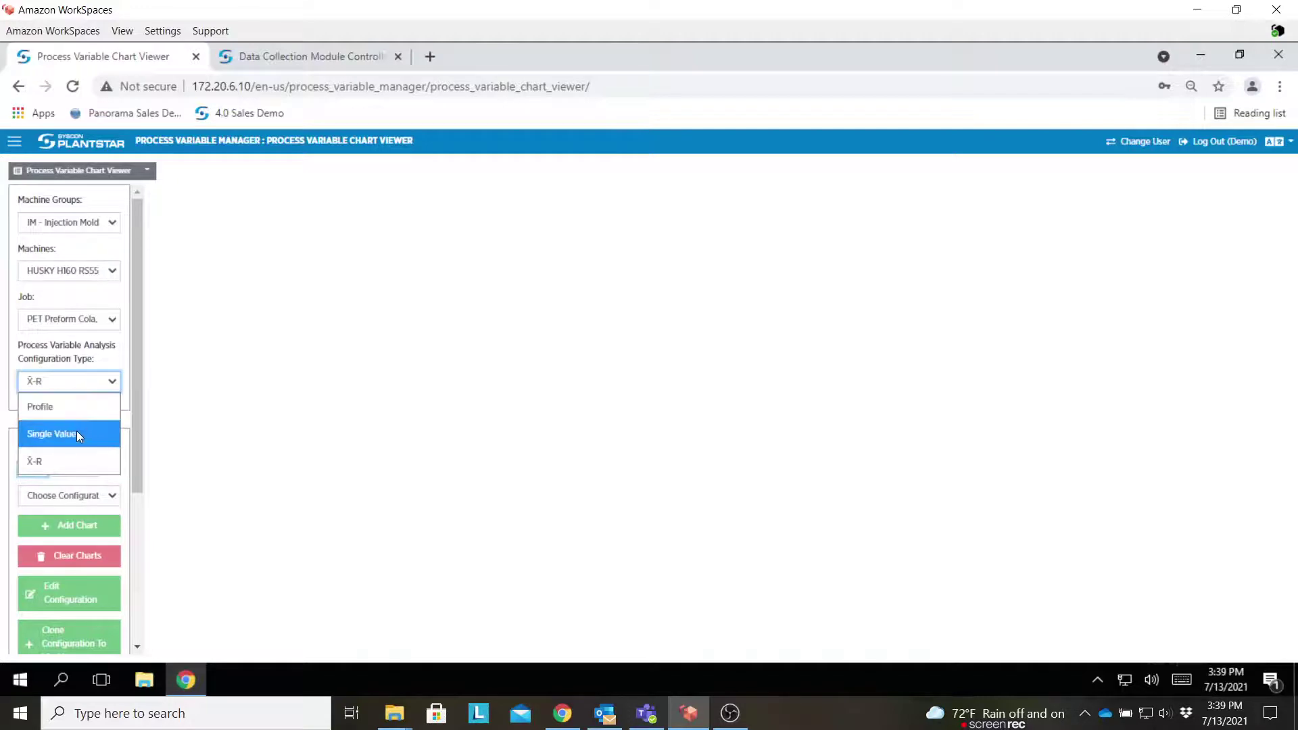
{"action": "left_click", "coordinate": [61, 459]}
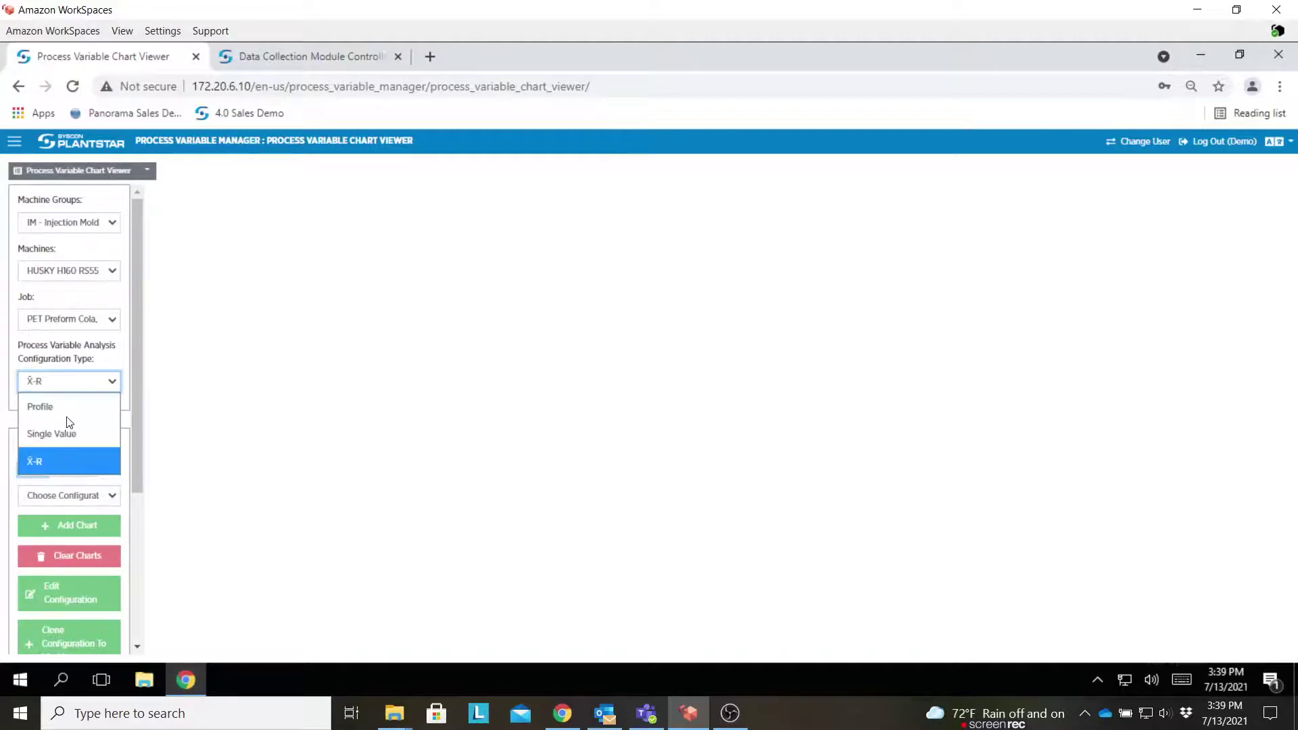
{"action": "key", "text": "Down"}
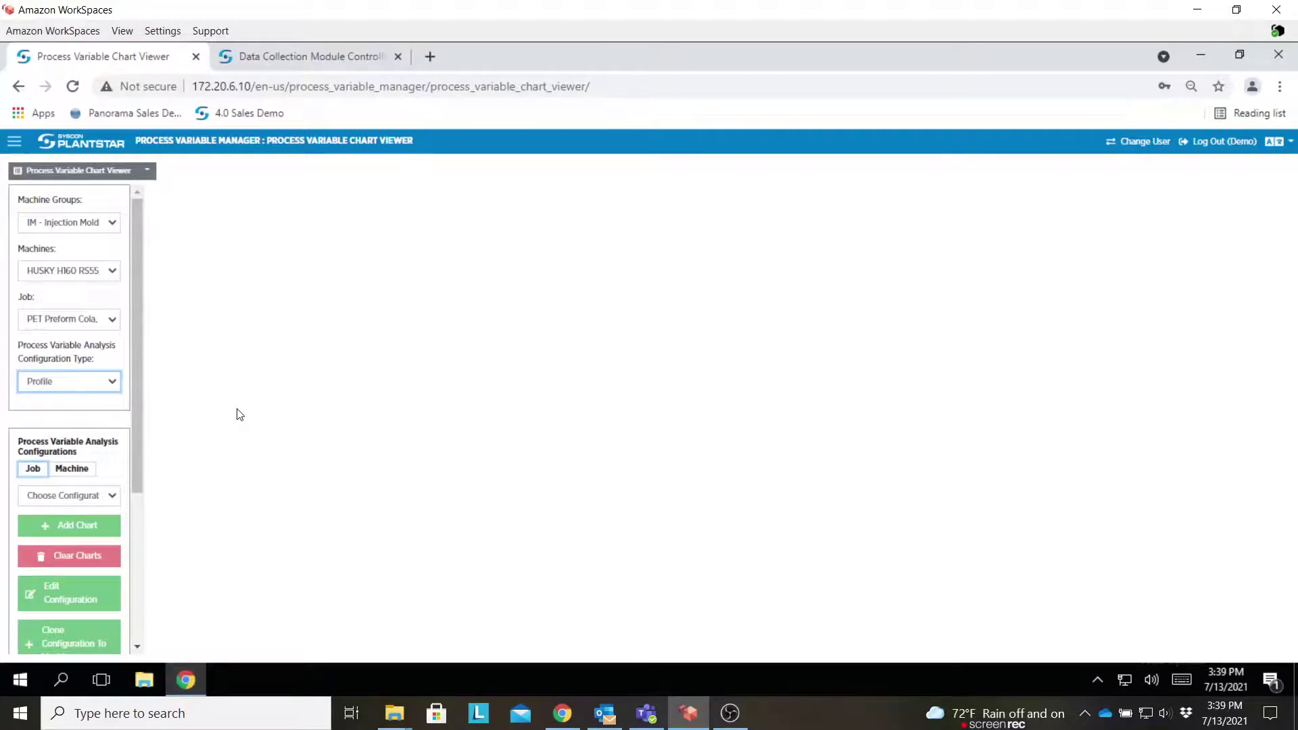
Add a chart of the machine-level Injection Position Profile configuration.
{"action": "left_click", "coordinate": [81, 471]}
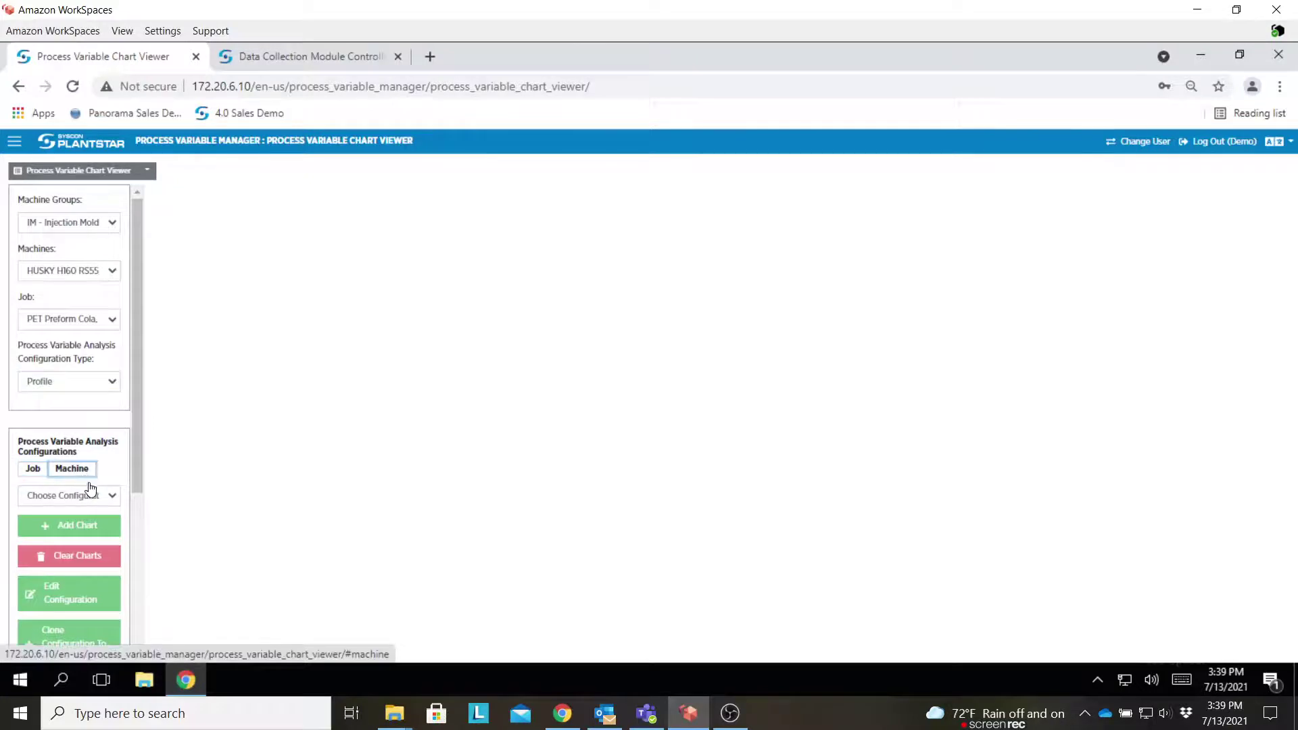
{"action": "left_click", "coordinate": [92, 492]}
{"action": "left_click", "coordinate": [104, 558]}
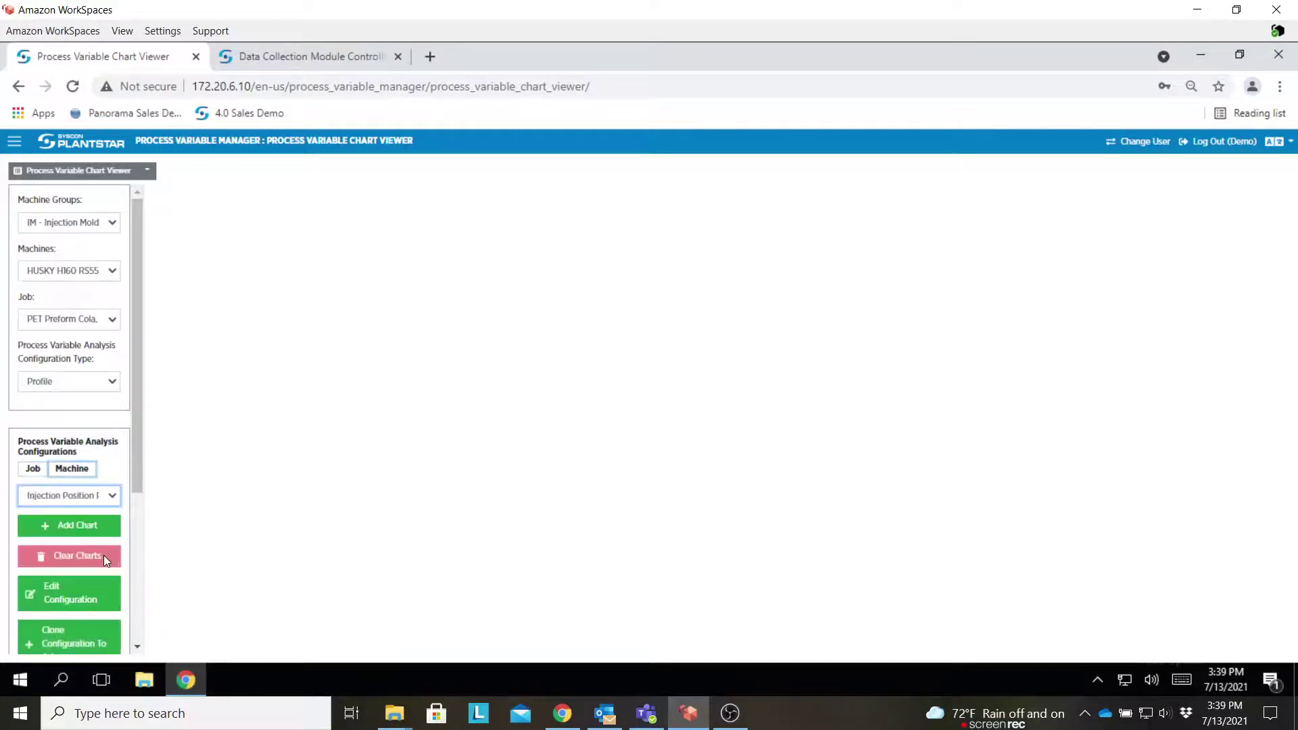
{"action": "left_click", "coordinate": [75, 526]}
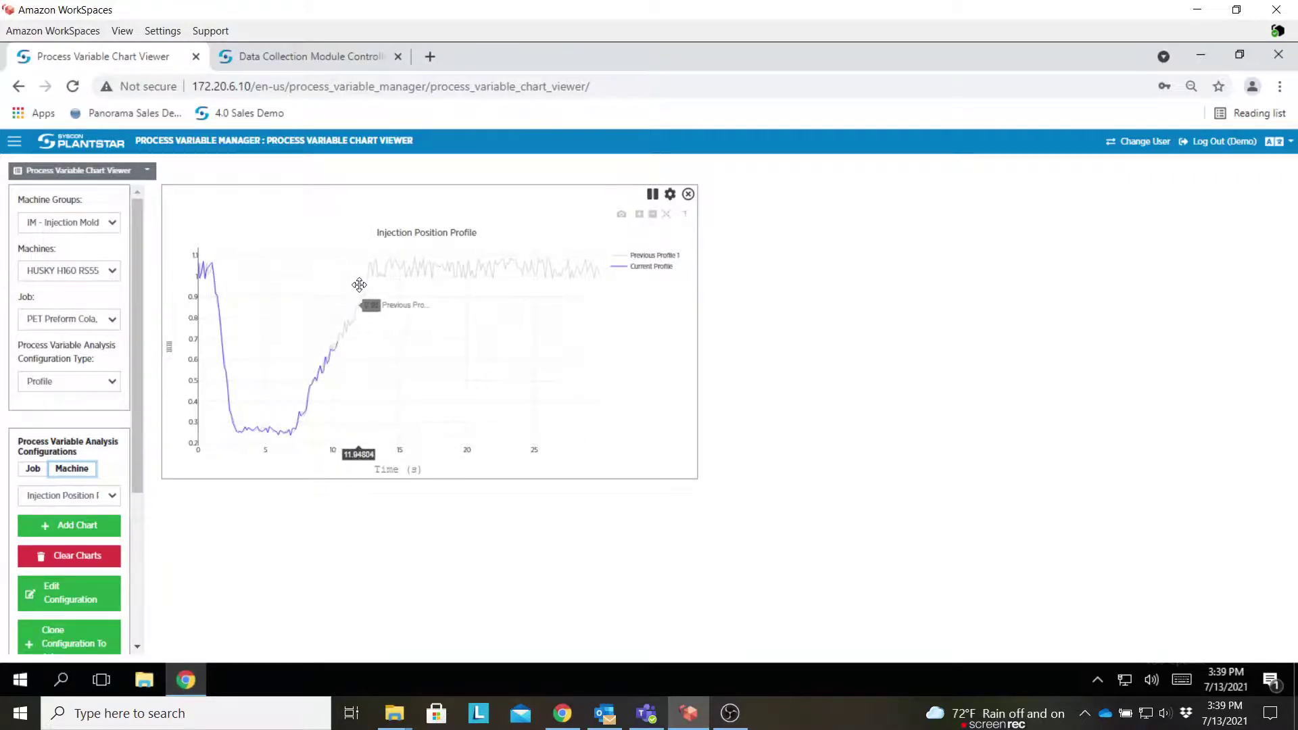
Add a Single Value chart using the machine's Injection Pressure Min 4 configuration.
{"action": "left_click", "coordinate": [100, 380]}
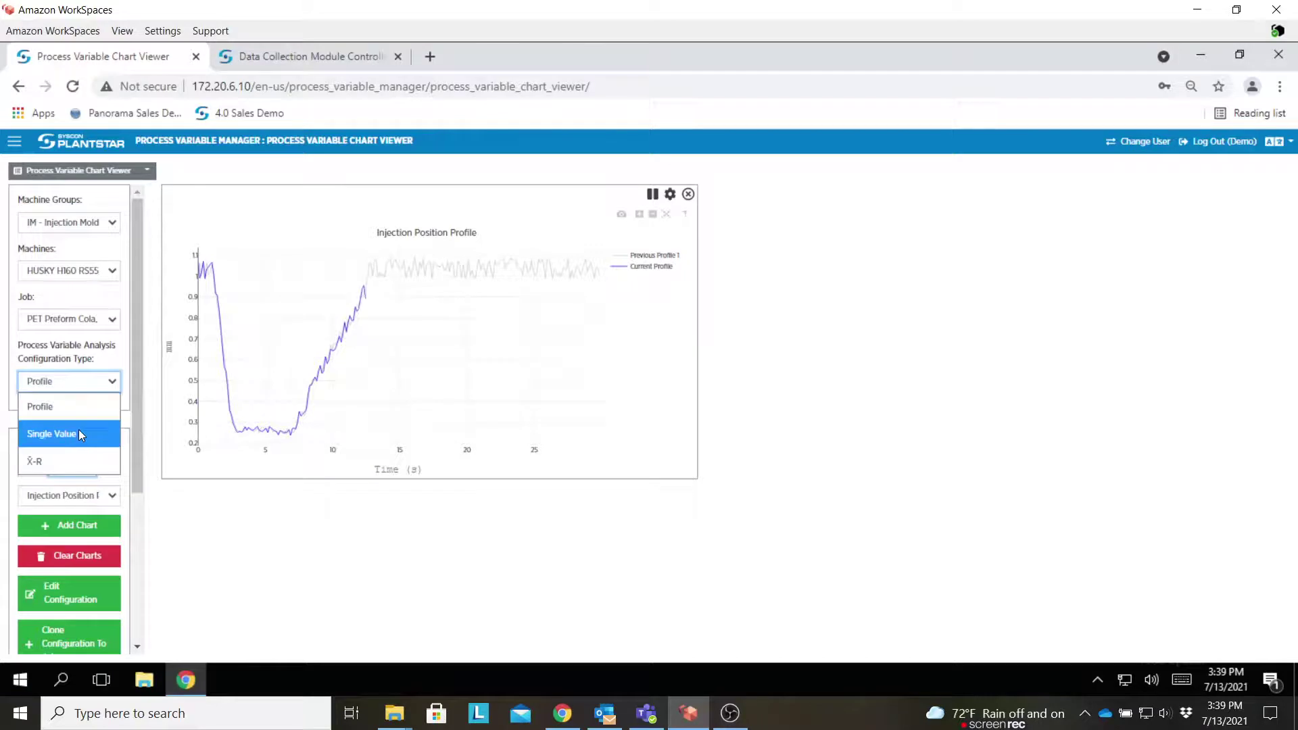
{"action": "left_click", "coordinate": [78, 429]}
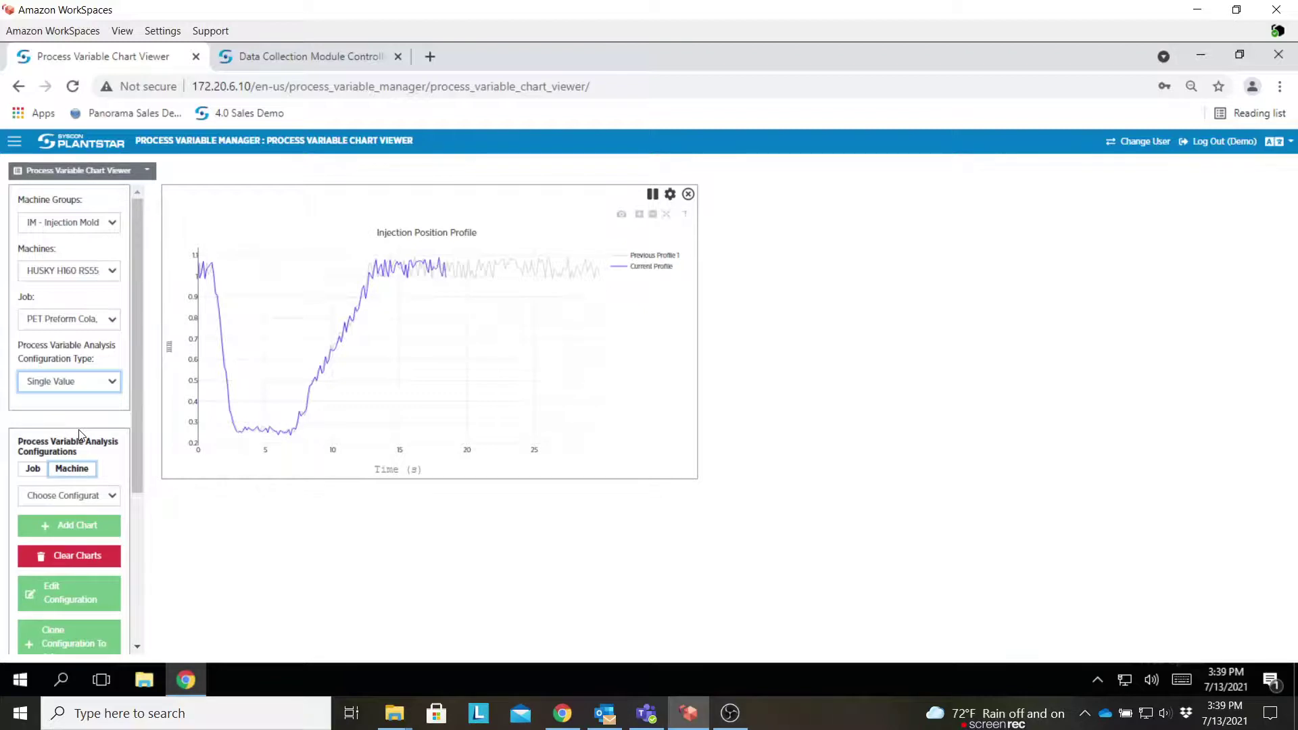
{"action": "left_click", "coordinate": [89, 500]}
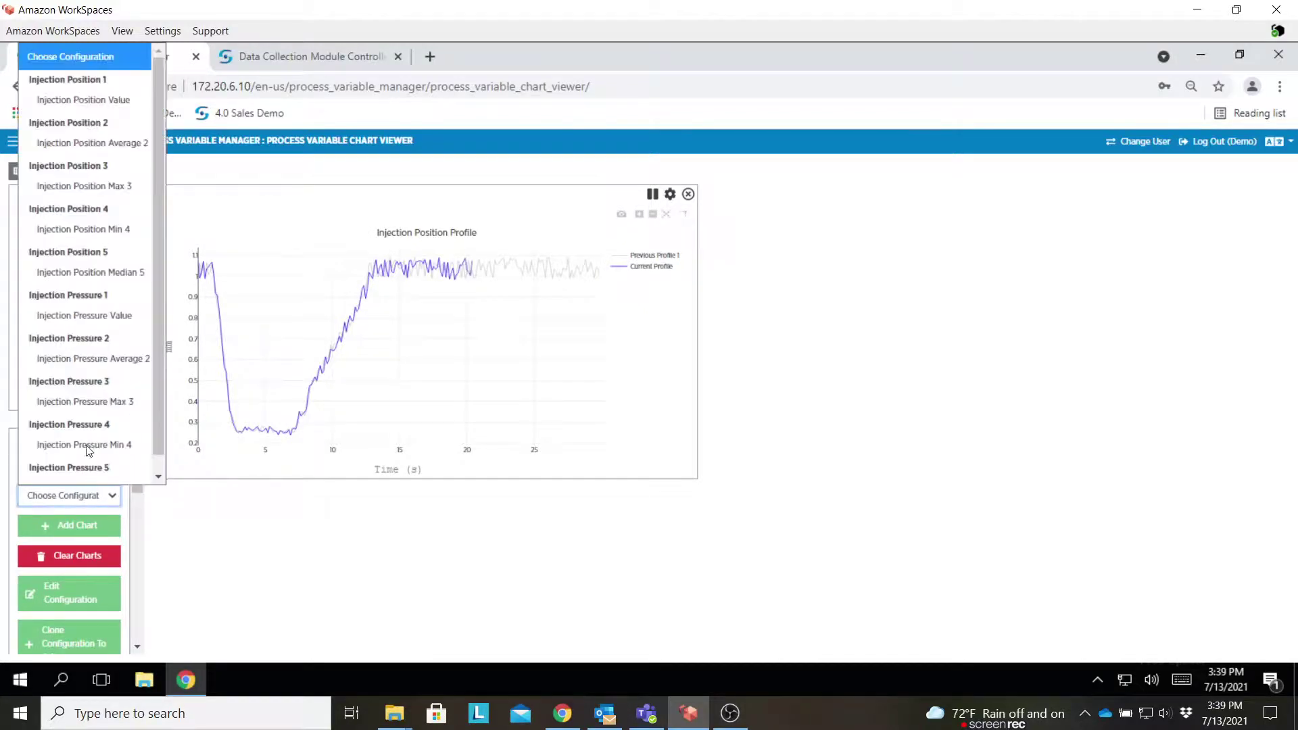
{"action": "left_click", "coordinate": [90, 436]}
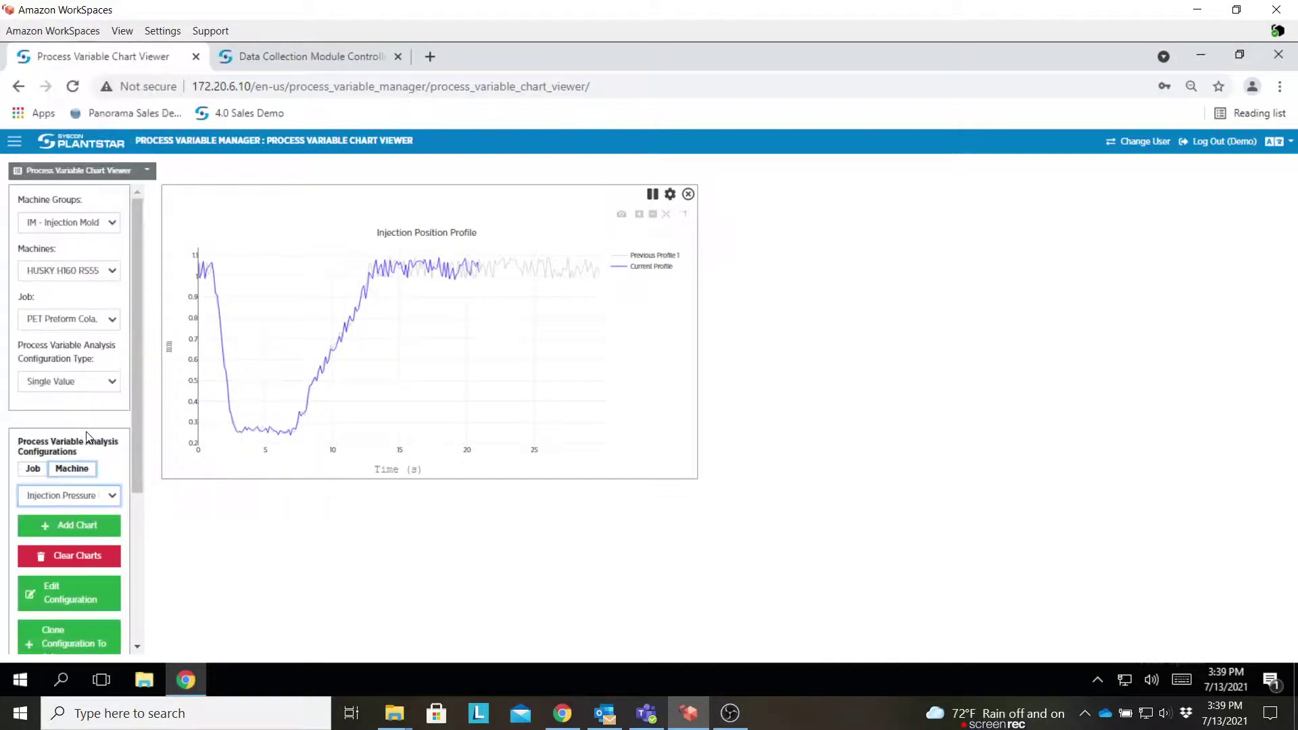
{"action": "left_click", "coordinate": [43, 533]}
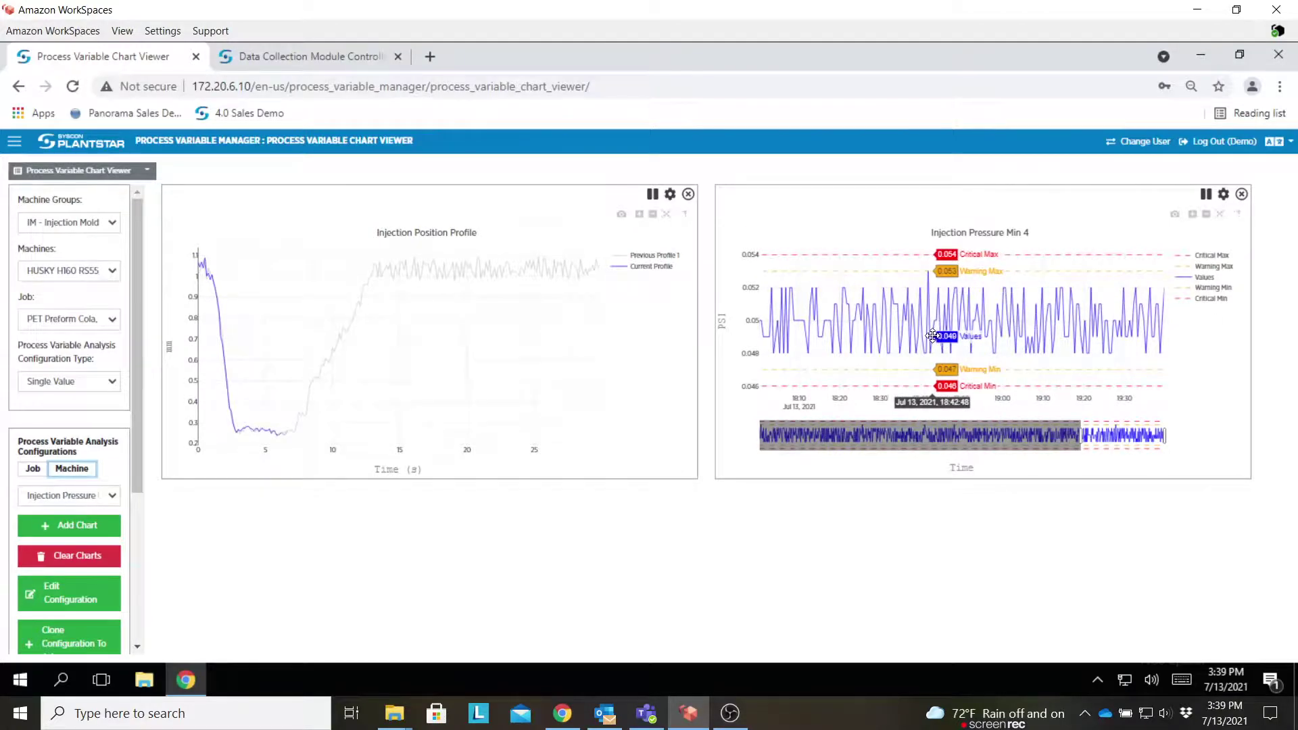
Add an X̄-R chart using the machine's Injection Pressure X̄-R configuration.
{"action": "left_click", "coordinate": [84, 382]}
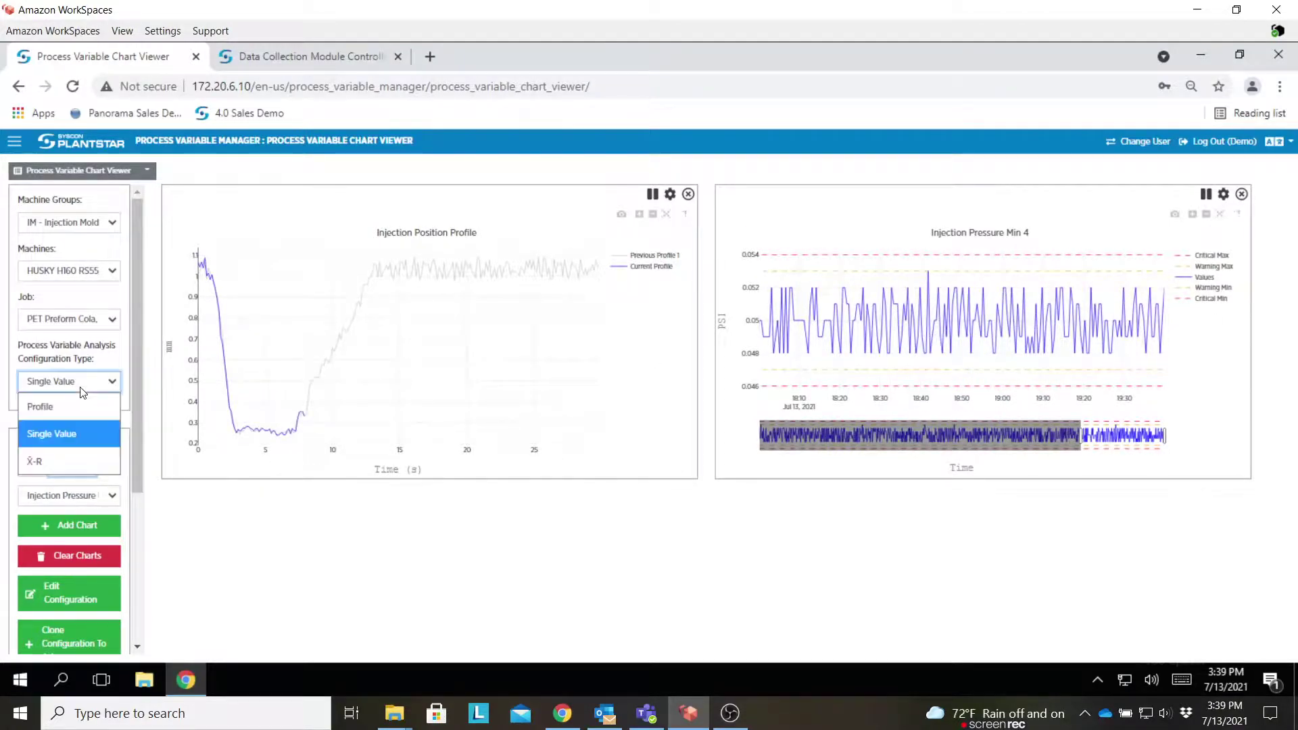
{"action": "left_click", "coordinate": [69, 461]}
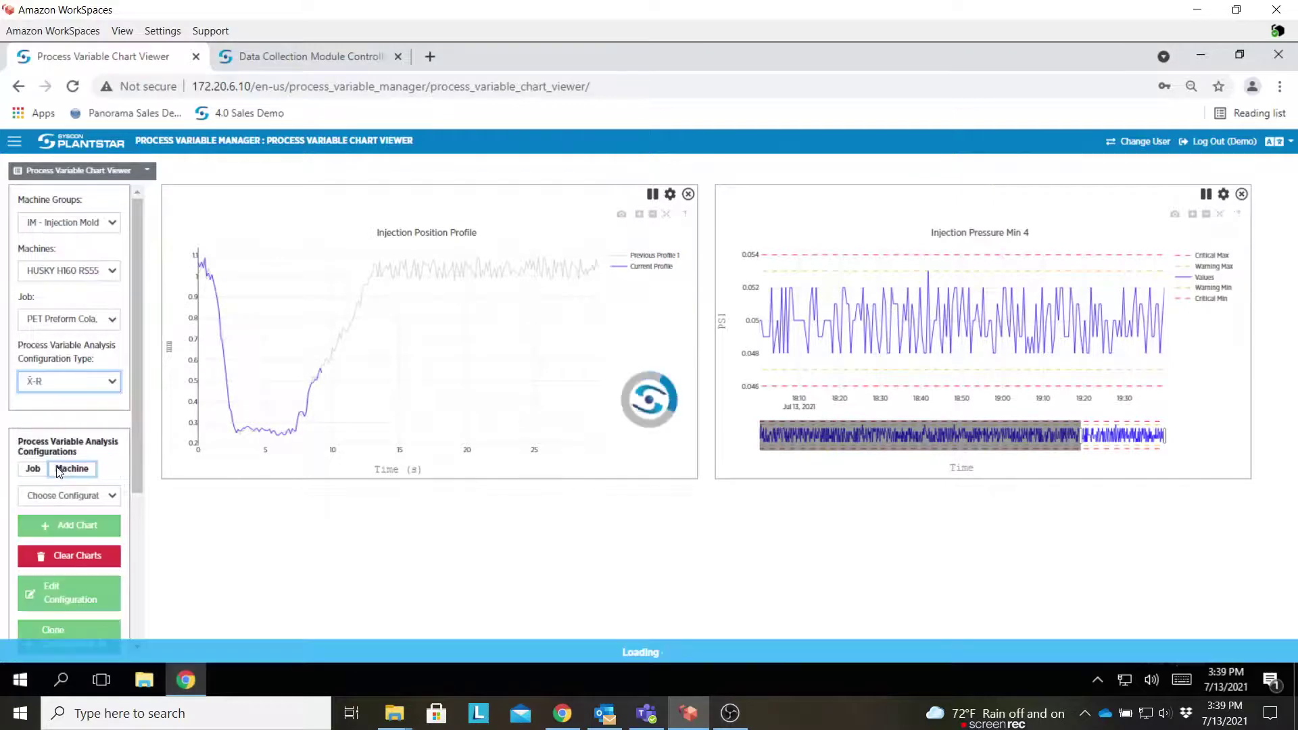
{"action": "left_click", "coordinate": [84, 502]}
{"action": "left_click", "coordinate": [79, 562]}
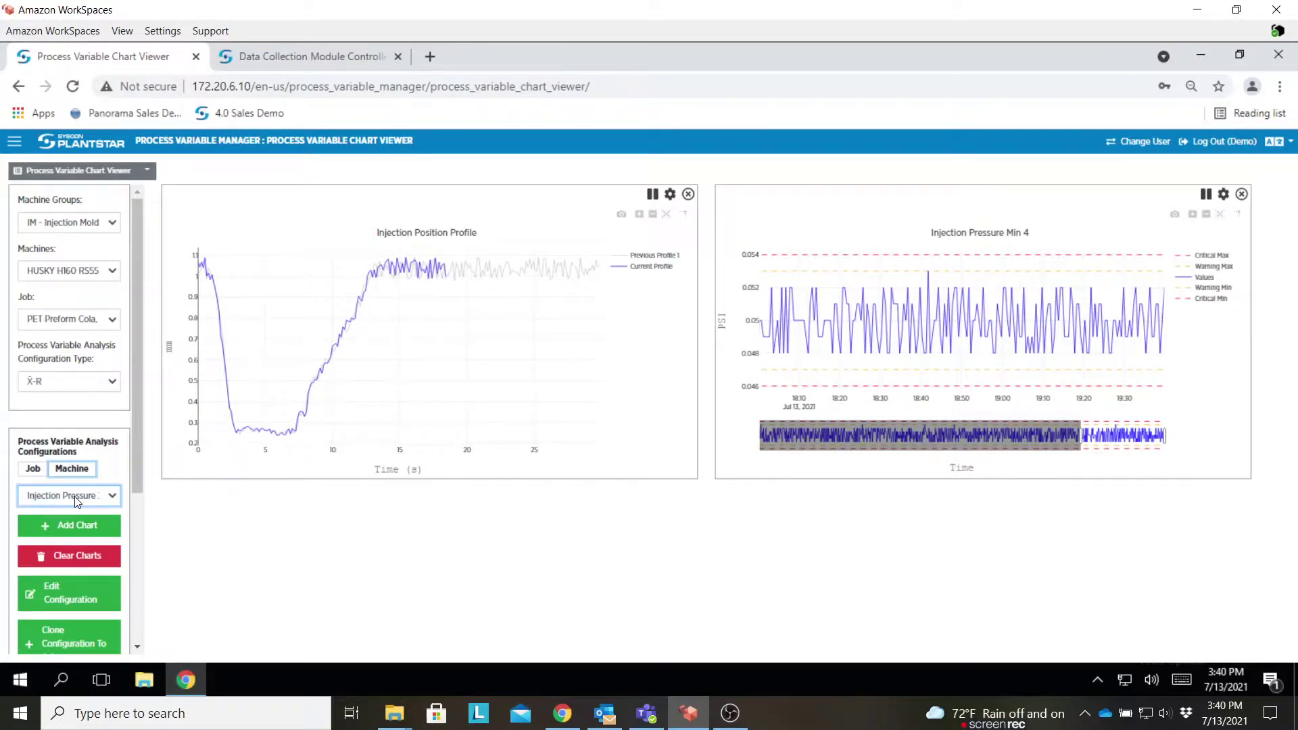
{"action": "left_click", "coordinate": [91, 526]}
{"action": "scroll", "coordinate": [382, 491], "scroll_direction": "down", "scroll_amount": 3}
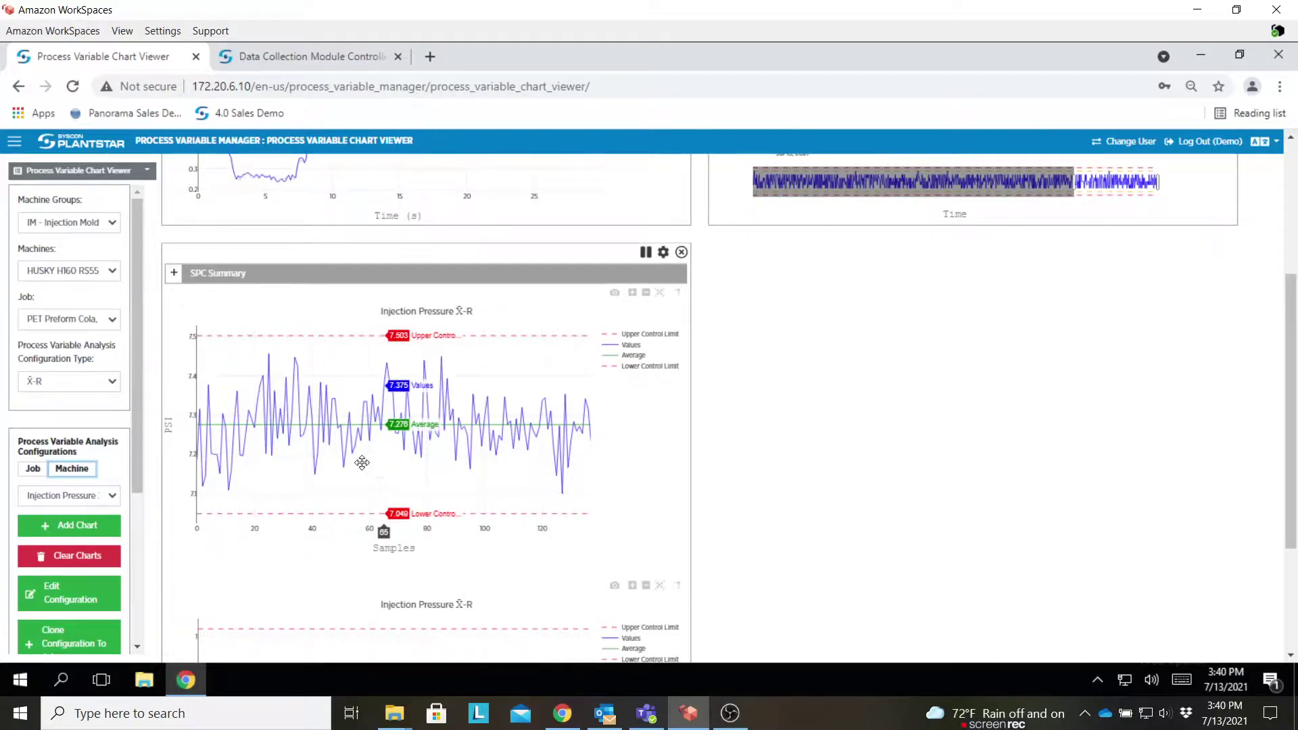
Expand the SPC Summary of the Injection Pressure X̄-R chart and examine its statistics and both control charts.
{"action": "left_click", "coordinate": [177, 273]}
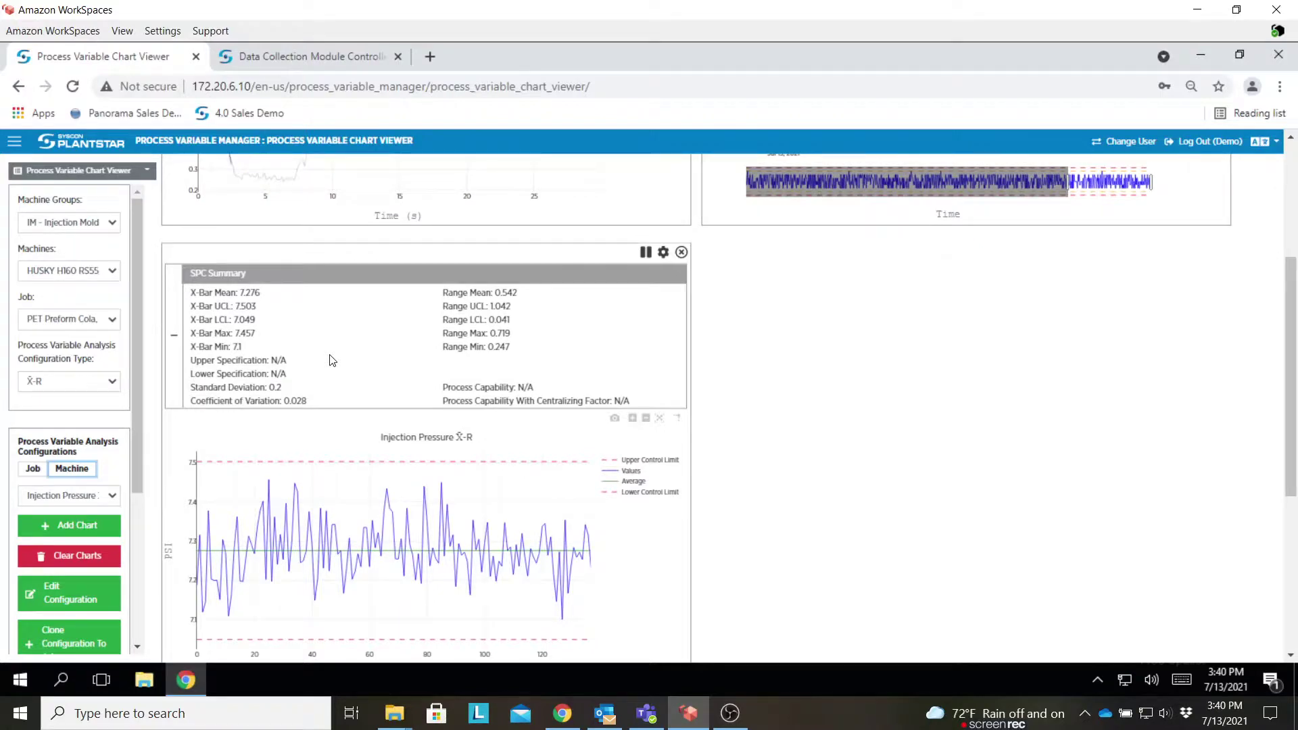
{"action": "scroll", "coordinate": [332, 360], "scroll_direction": "down", "scroll_amount": 4}
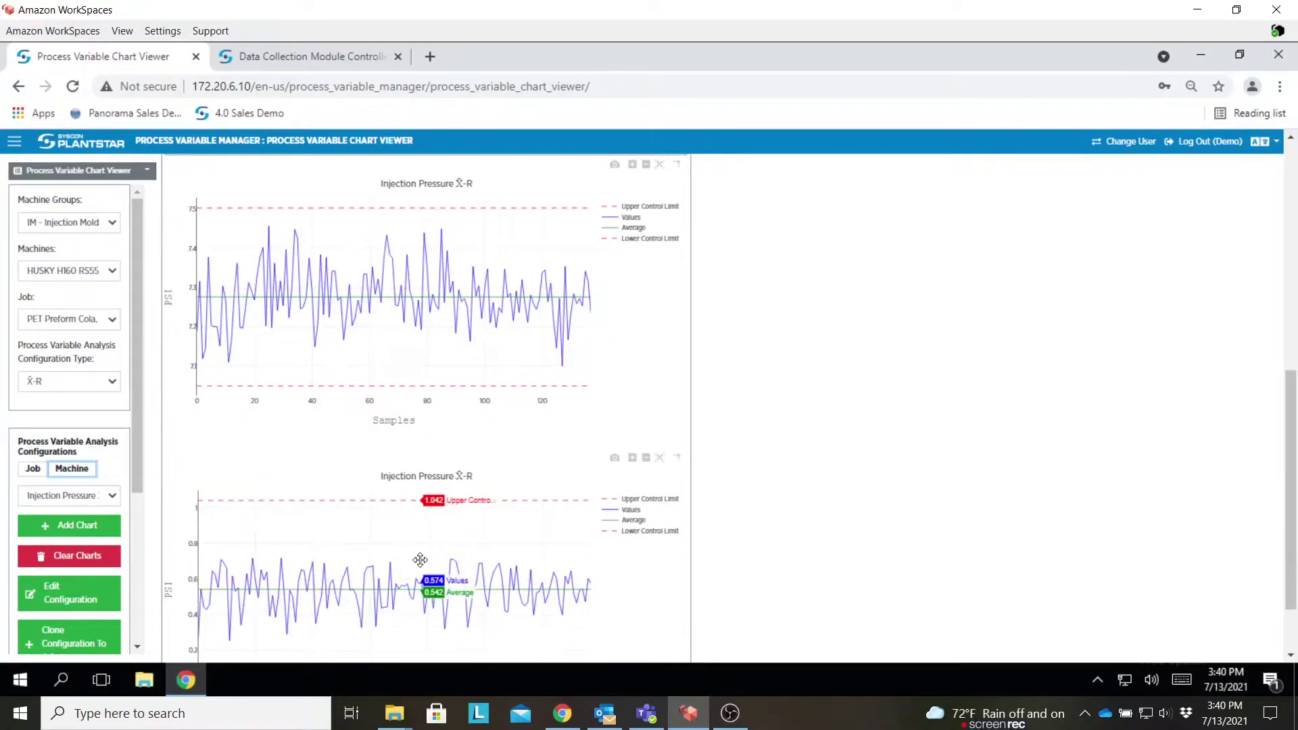
{"action": "scroll", "coordinate": [420, 560], "scroll_direction": "down", "scroll_amount": 1}
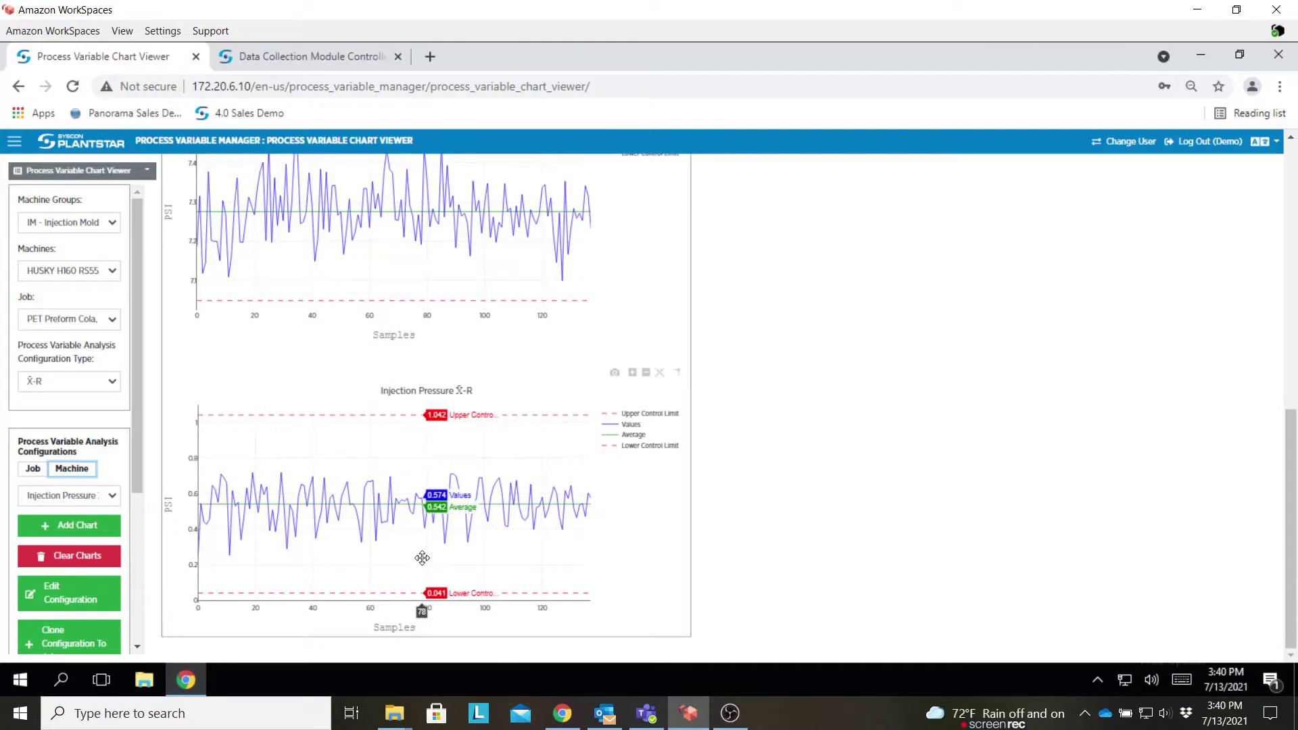